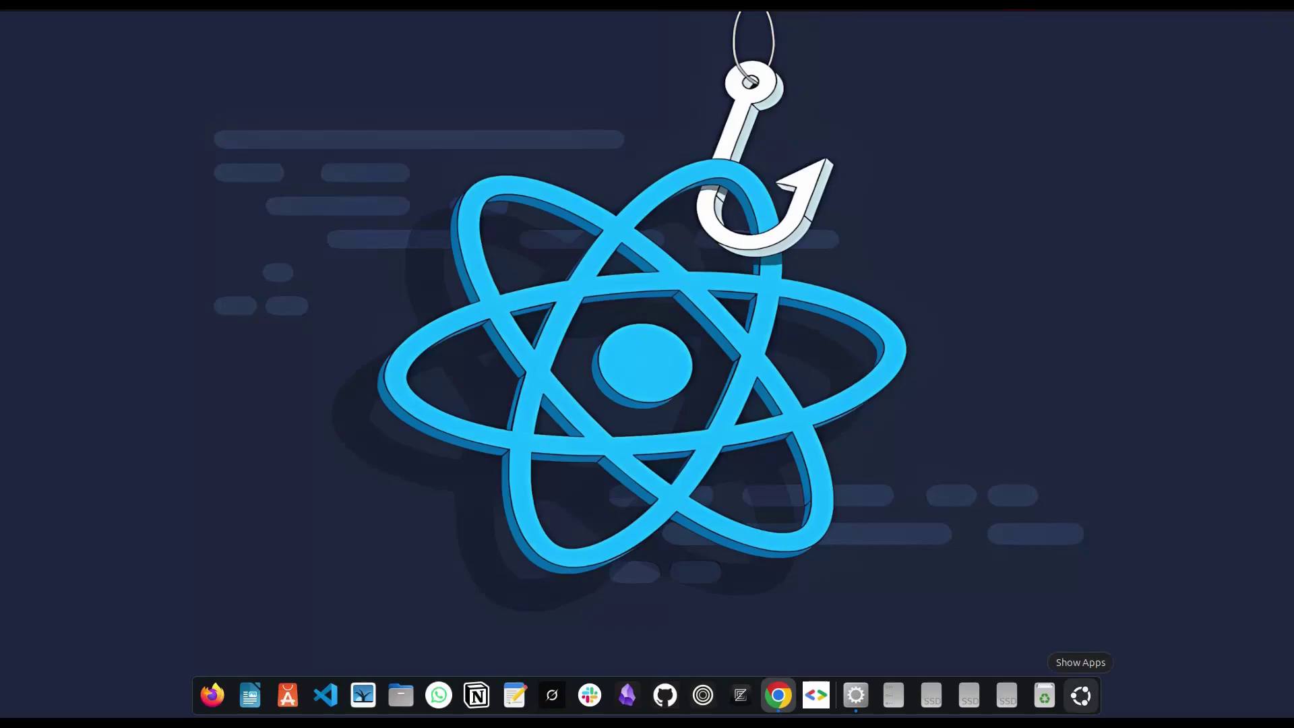
- Open a terminal and run "sudo apt install" with the account password, followed by "sudo apt install gparted"
key("ctrl+alt+t")
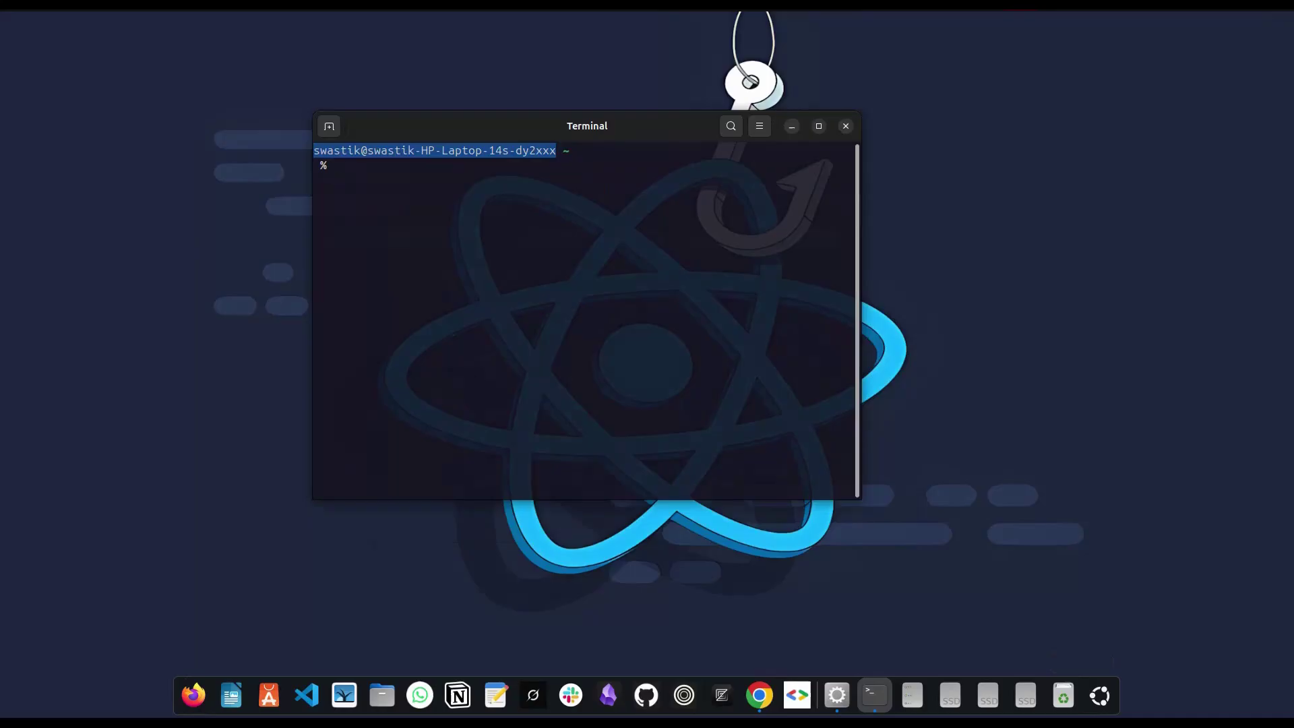
type("sudo apt install")
key("Return")
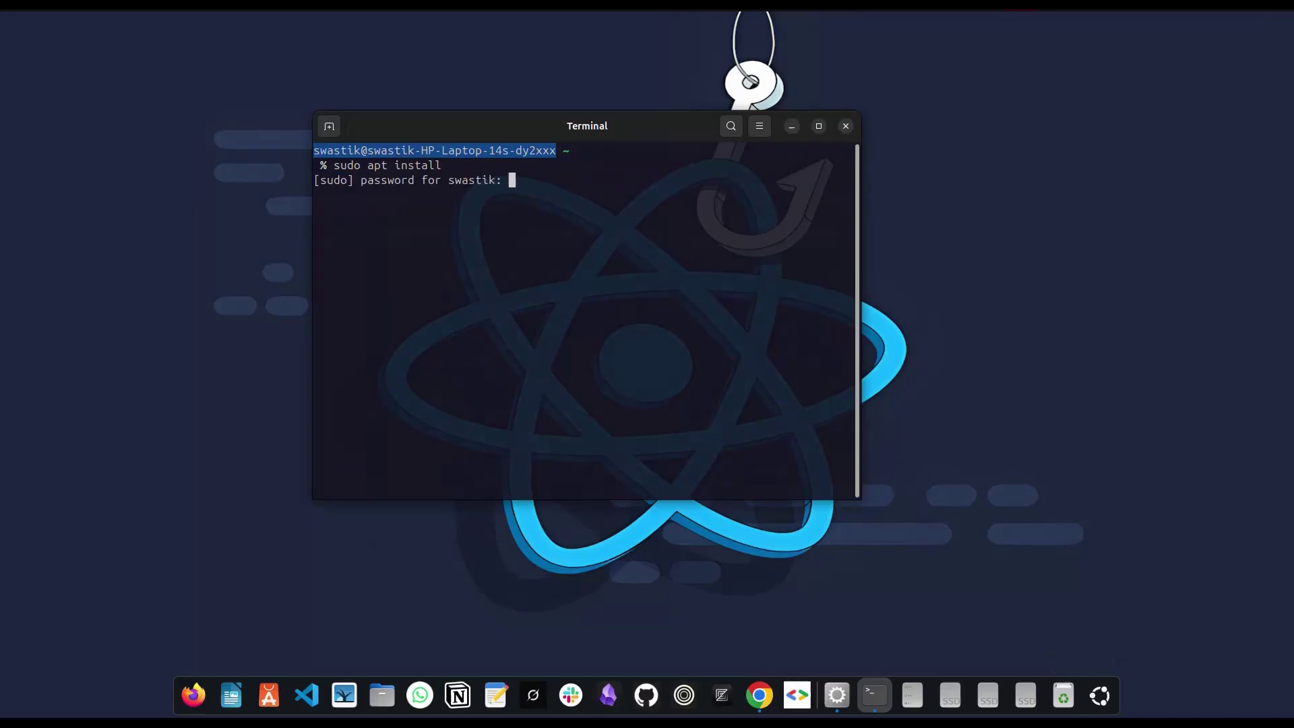
key("Return")
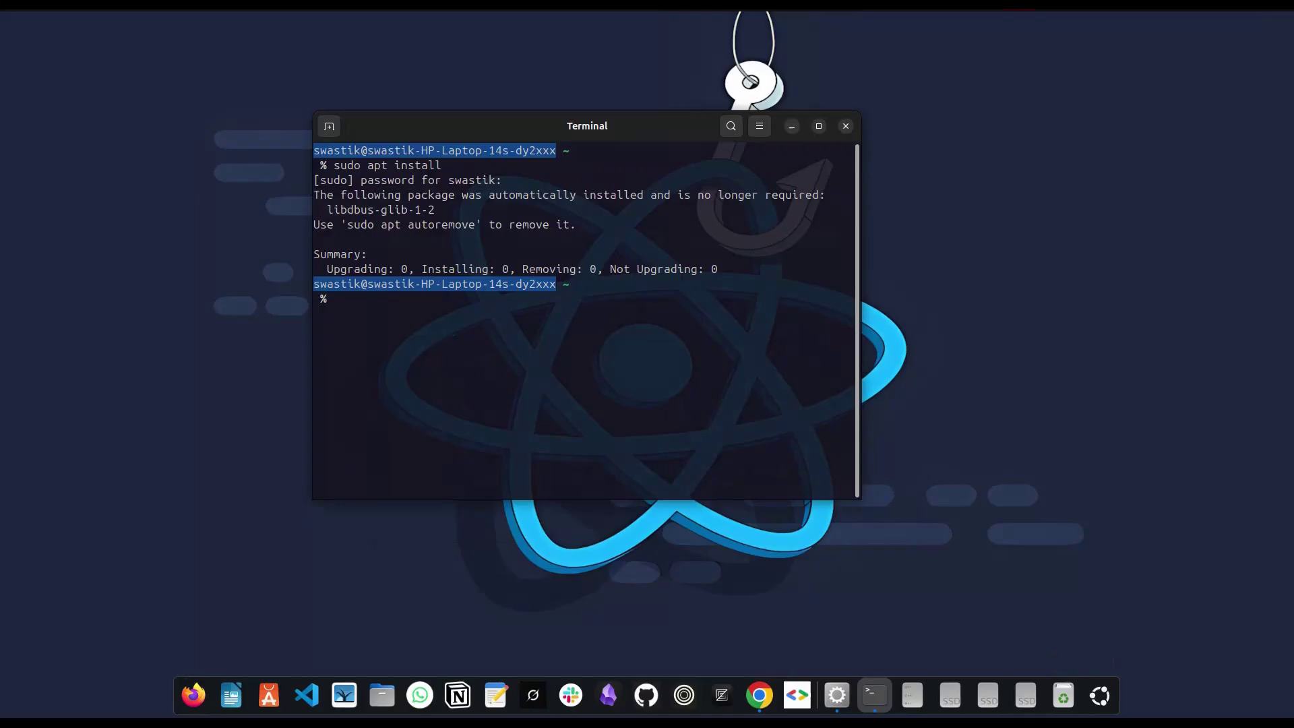
type("sudo apt install gparted")
key("Return")
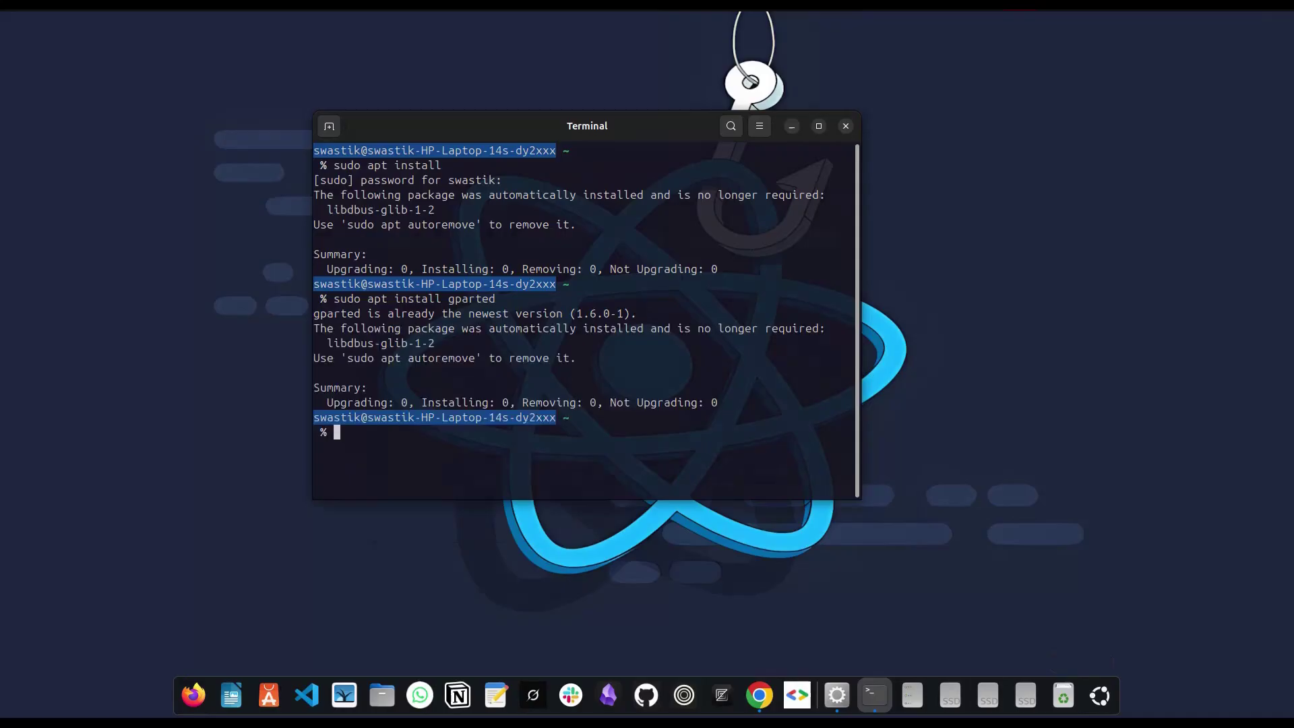
- Launch GParted from the terminal with the "gparted" command and authenticate with the account password
type("gparted")
key("Return")
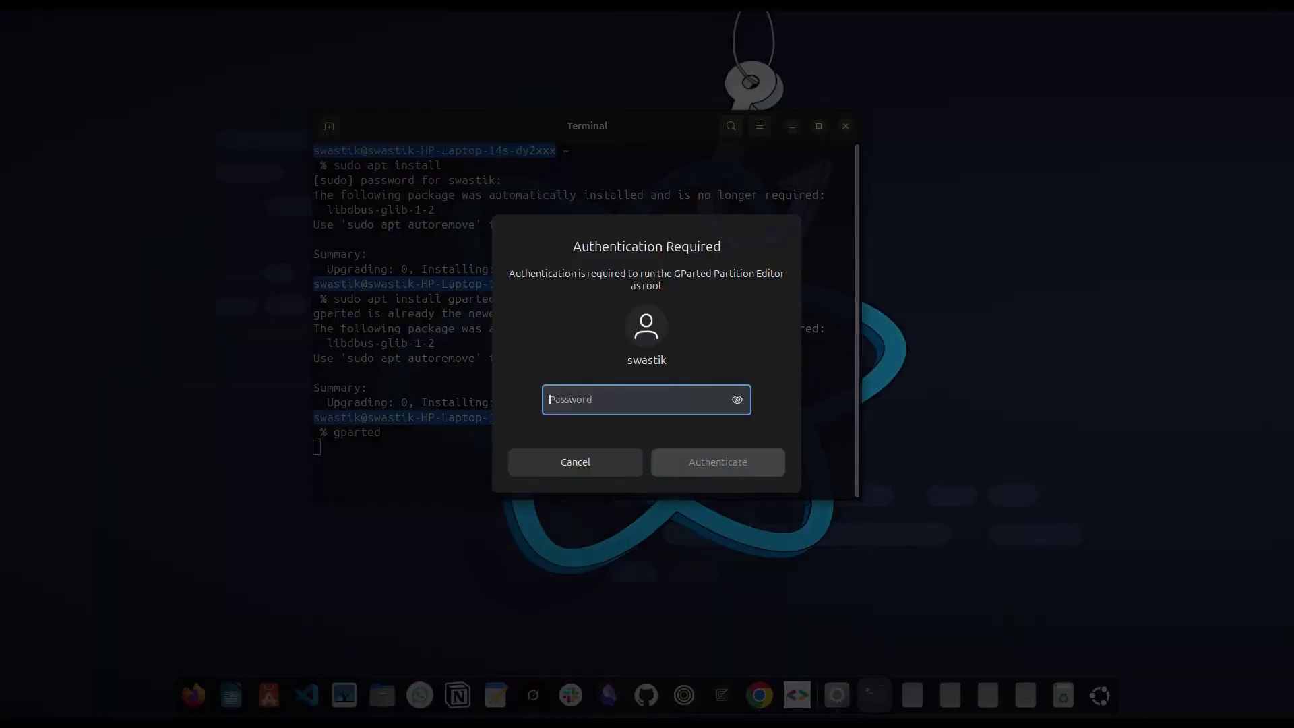
type("********")
key("Return")
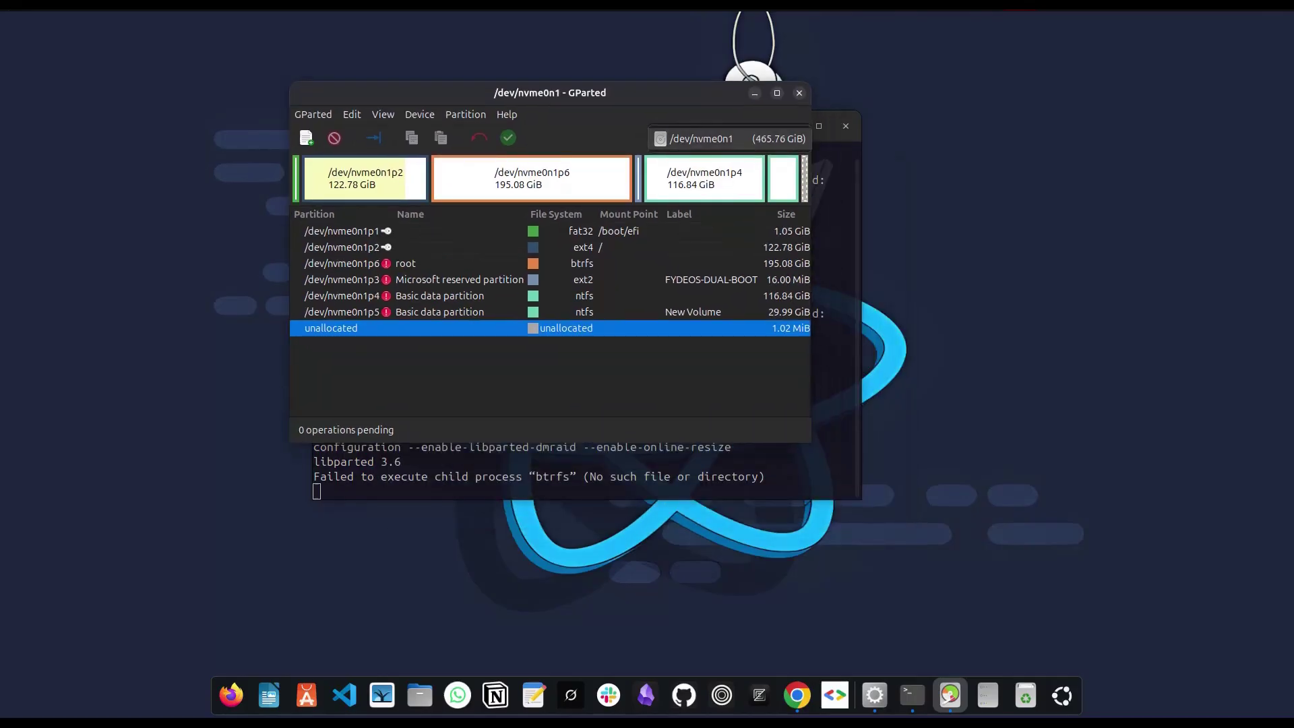
- Delete the ntfs partition /dev/nvme0n1p5, labelled New Volume, from /dev/nvme0n1 and apply the operation to the disk
left_click(730, 138)
left_click(730, 139)
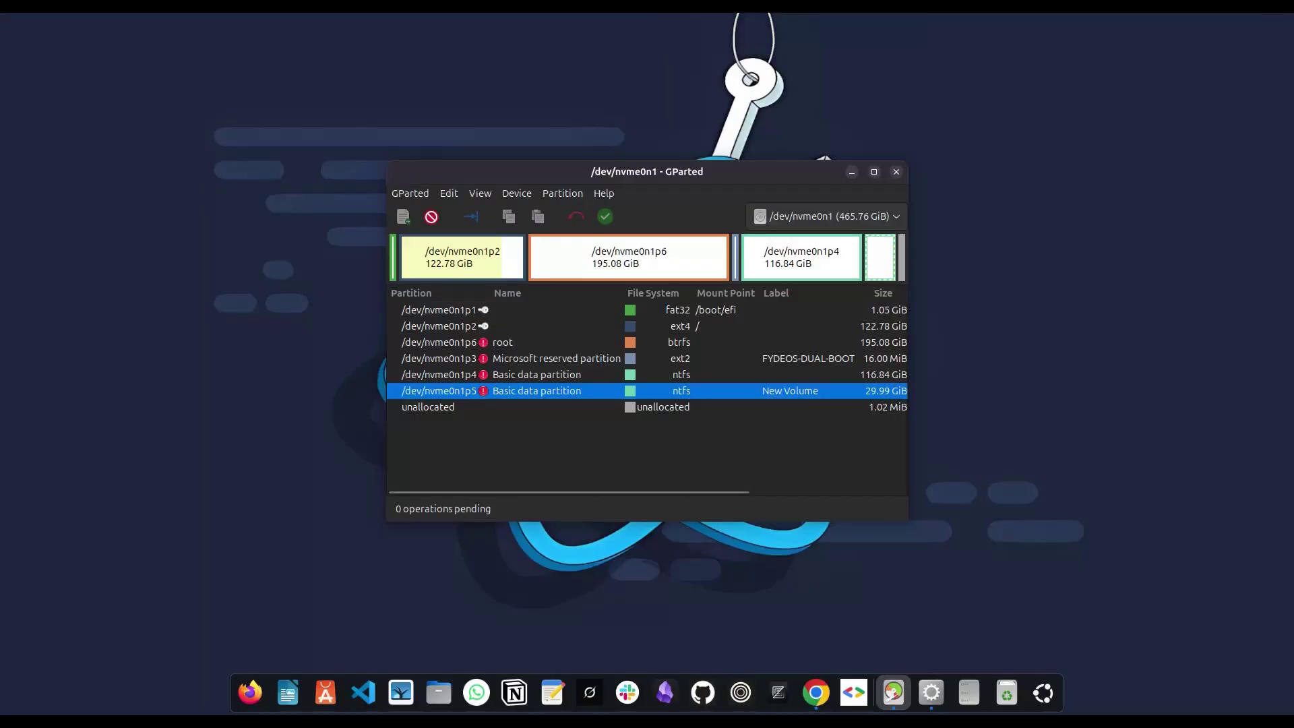
right_click(553, 390)
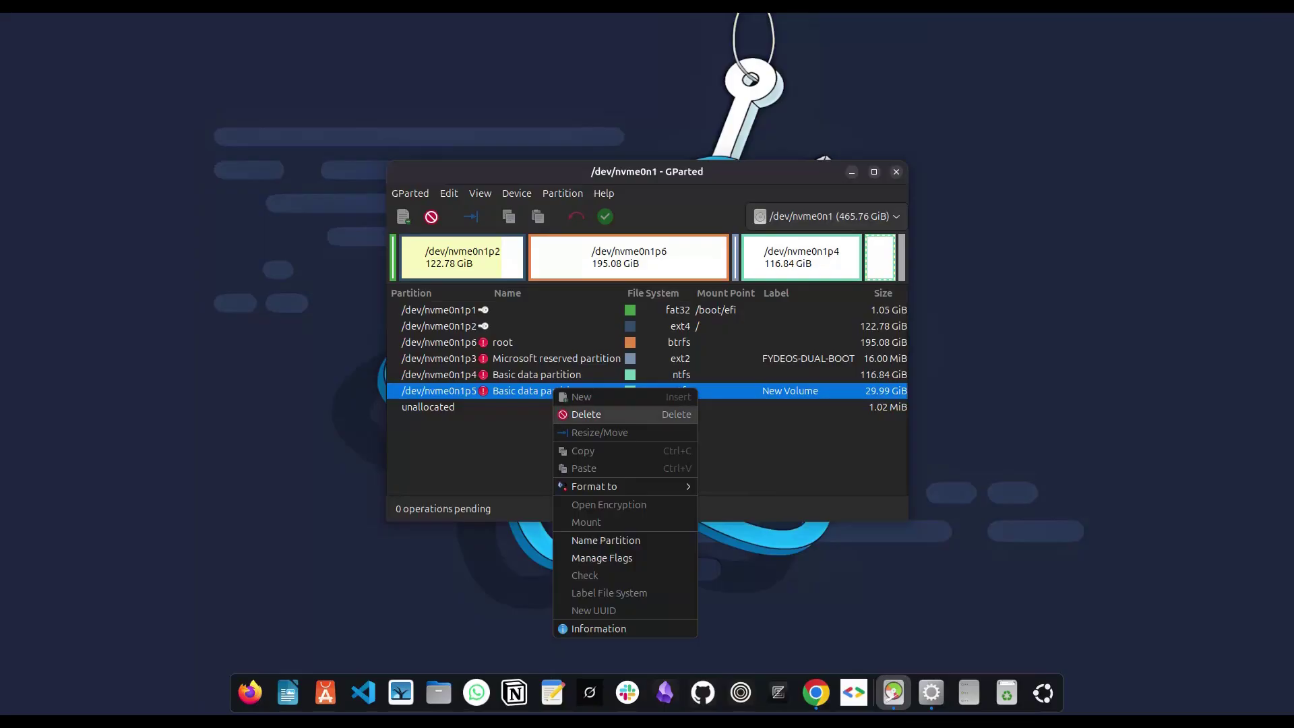
left_click(586, 413)
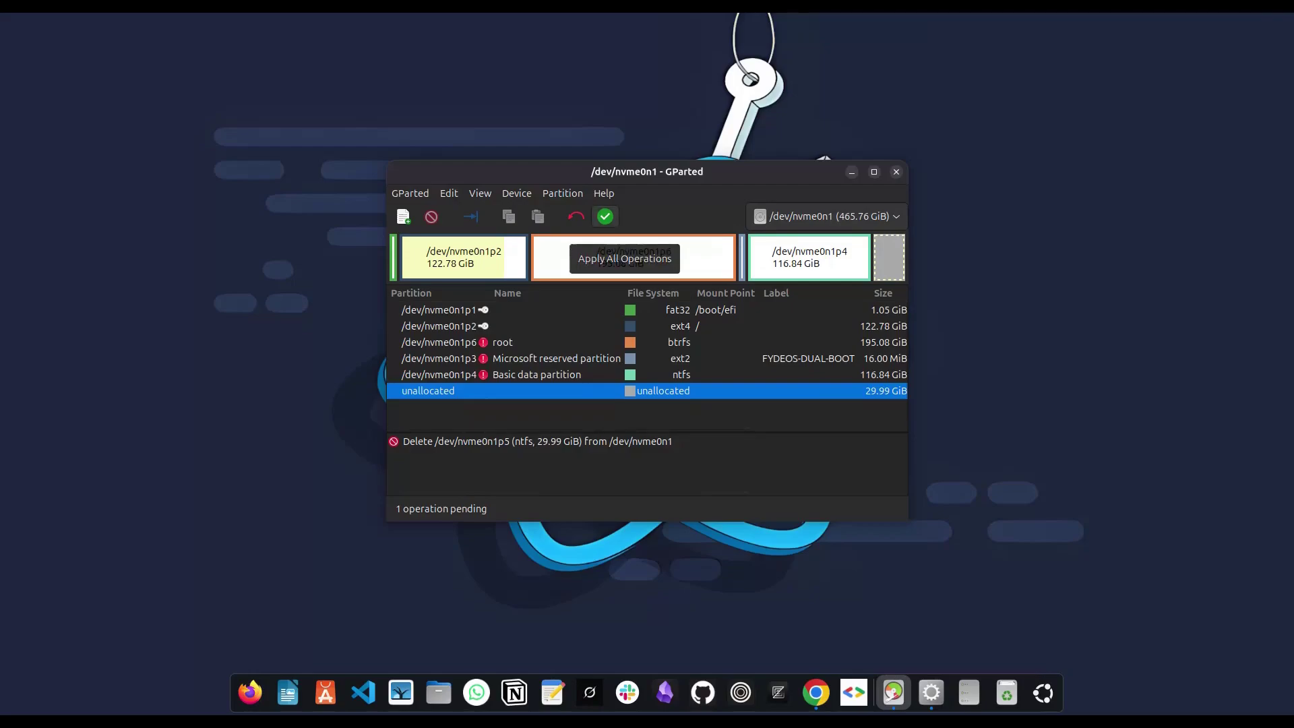
left_click(604, 216)
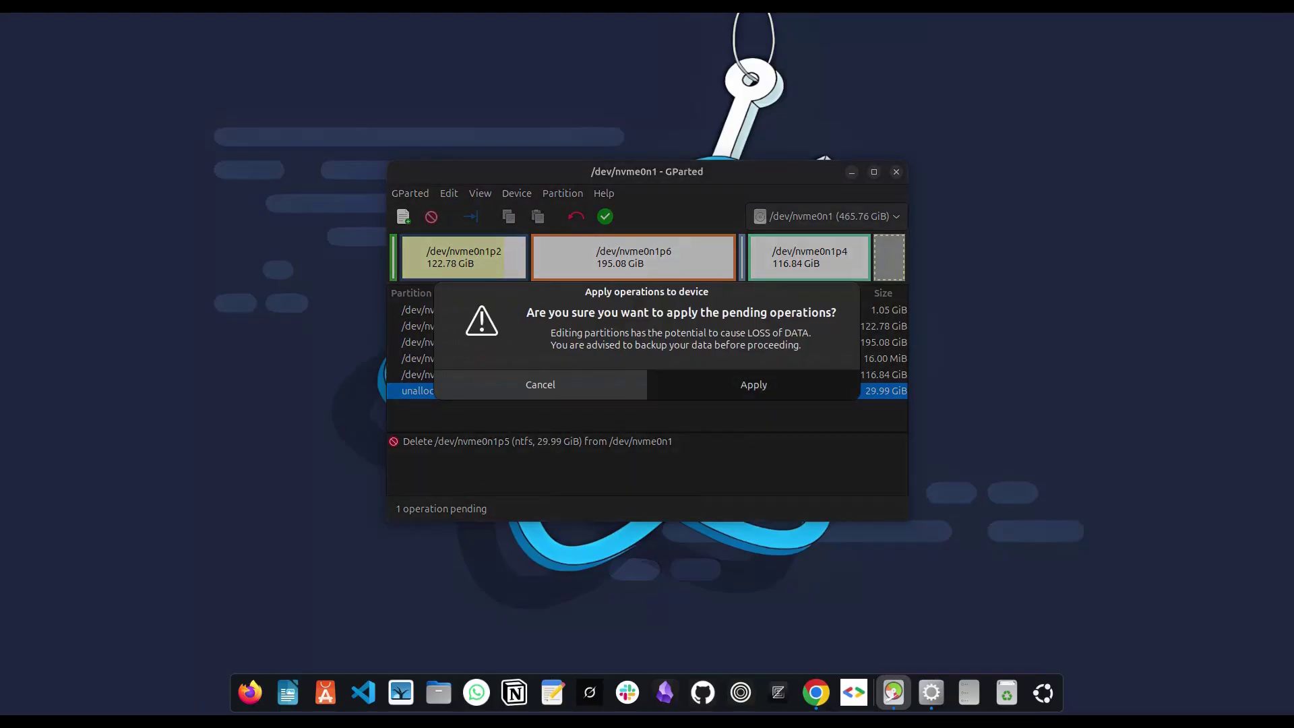
left_click(753, 385)
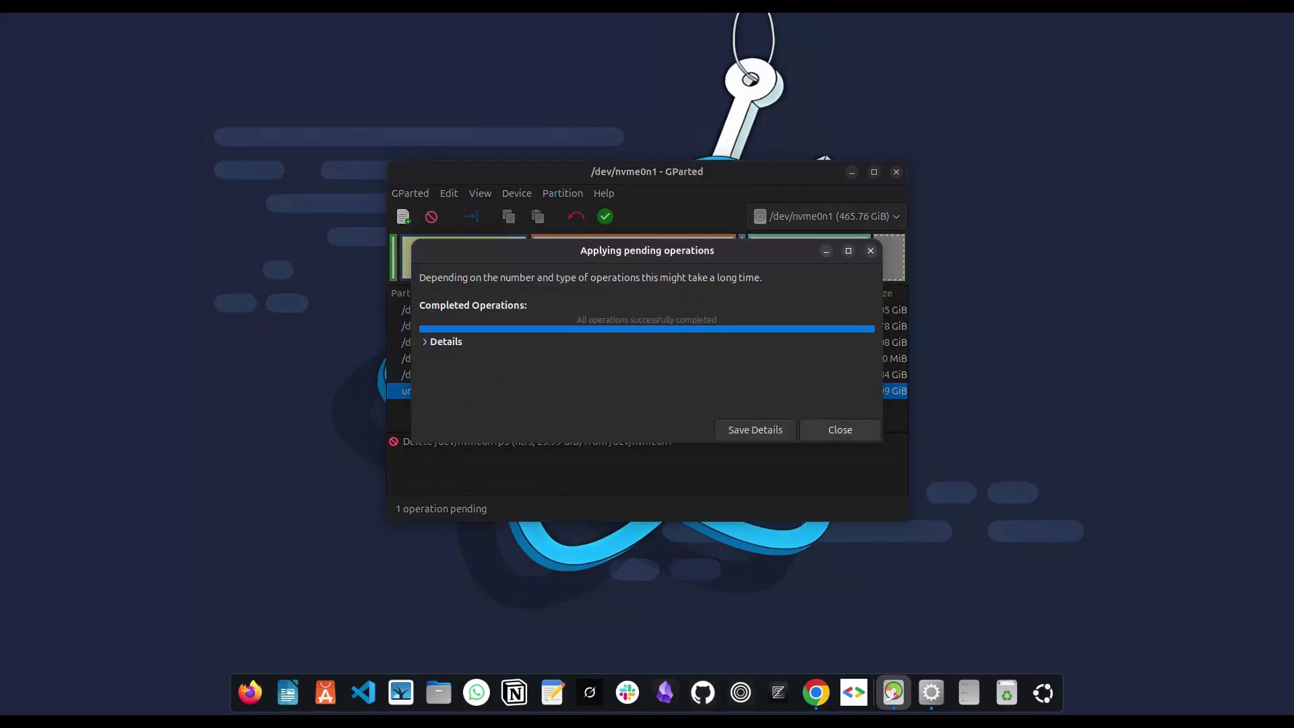
key("Return")
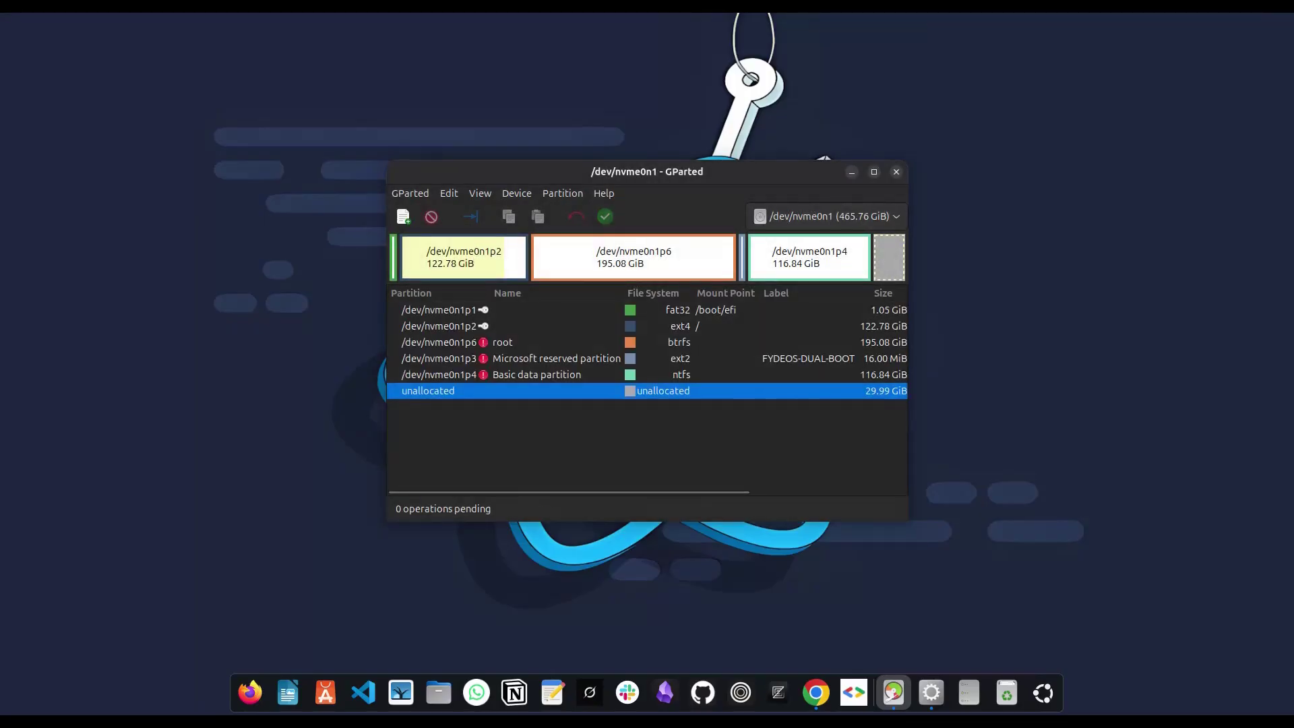
- Create a 30711 MiB primary partition with the ext4 file system in the unallocated space and apply the operation
right_click(473, 396)
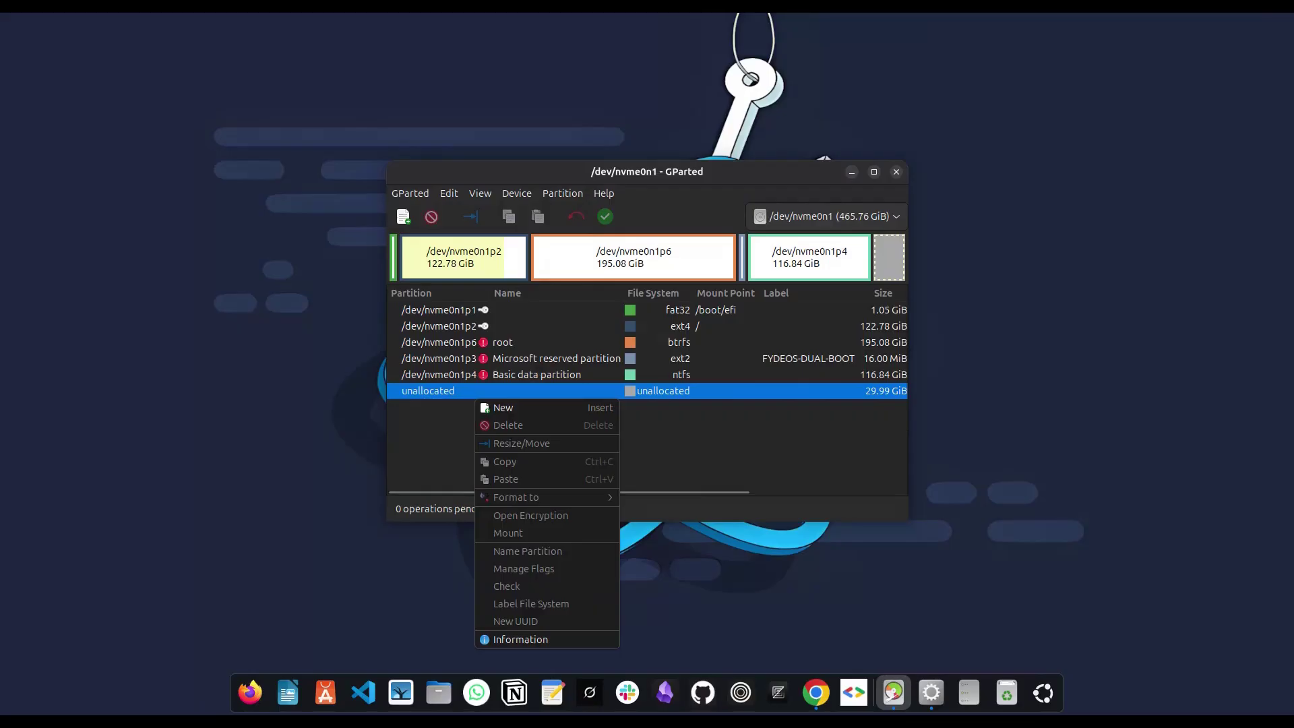
left_click(503, 407)
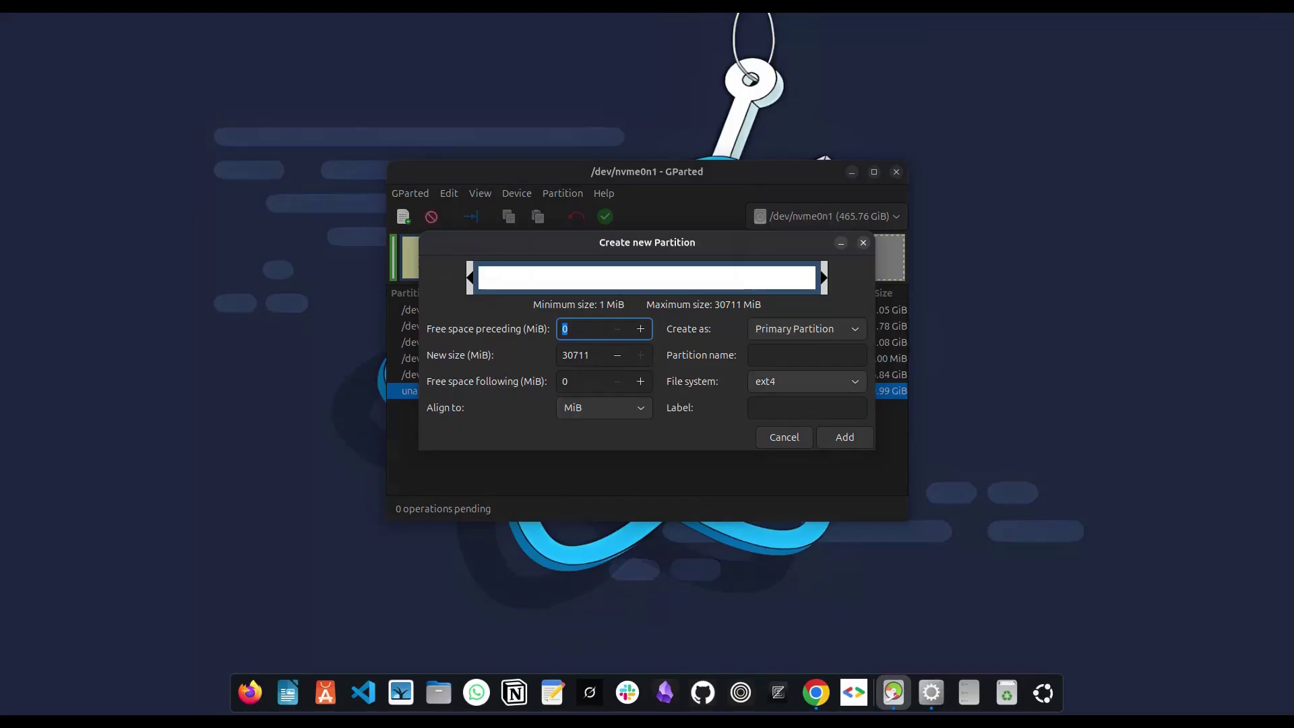
left_click(806, 382)
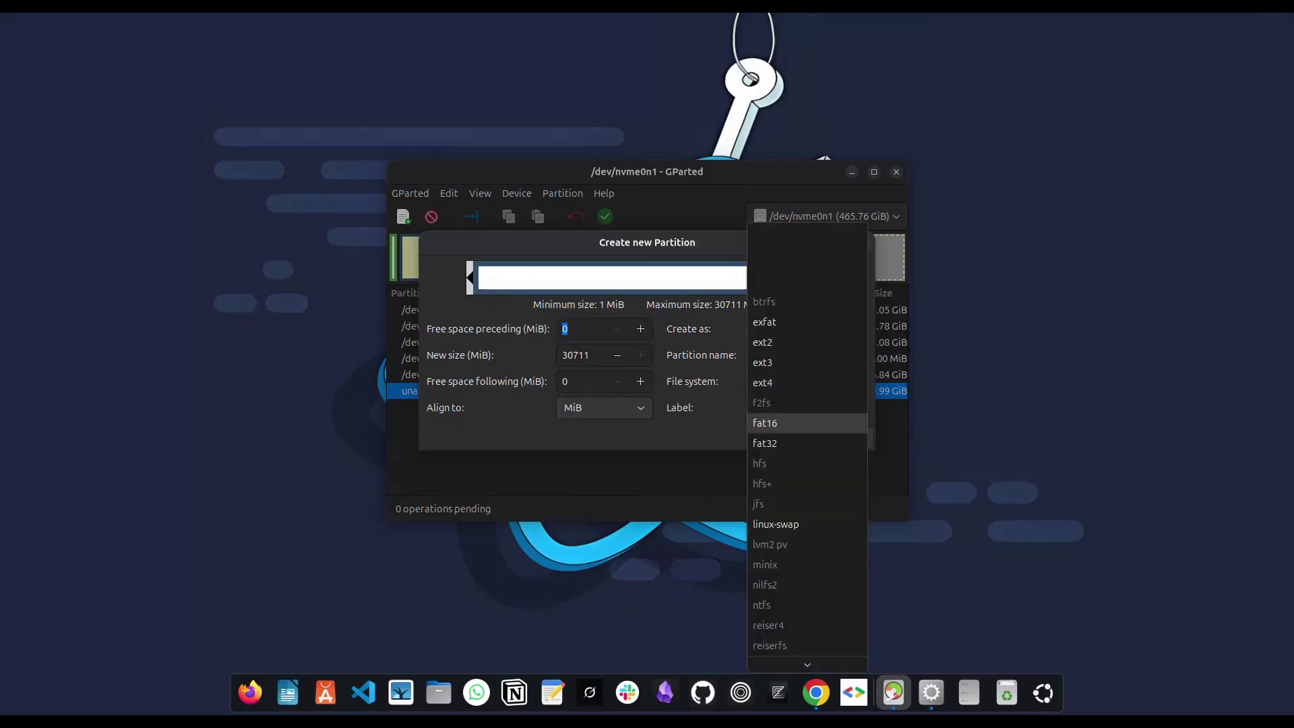
scroll(807, 515, "down", 7)
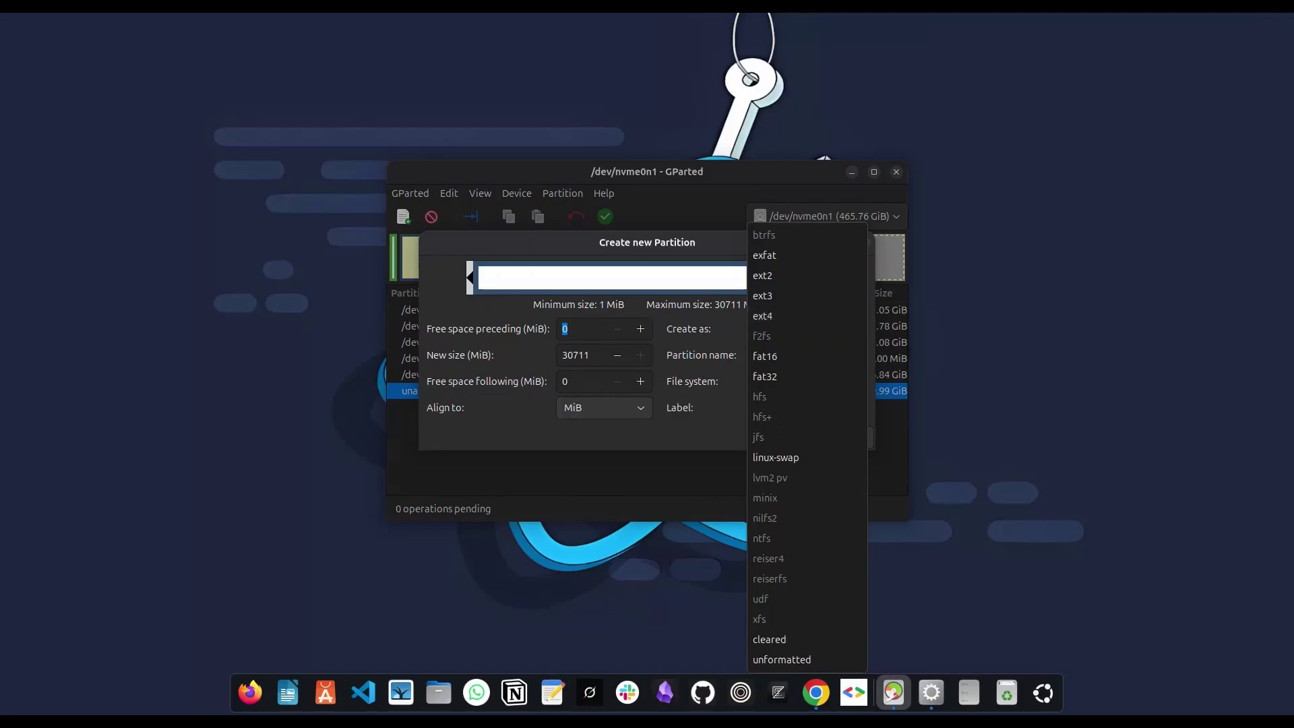
left_click(763, 316)
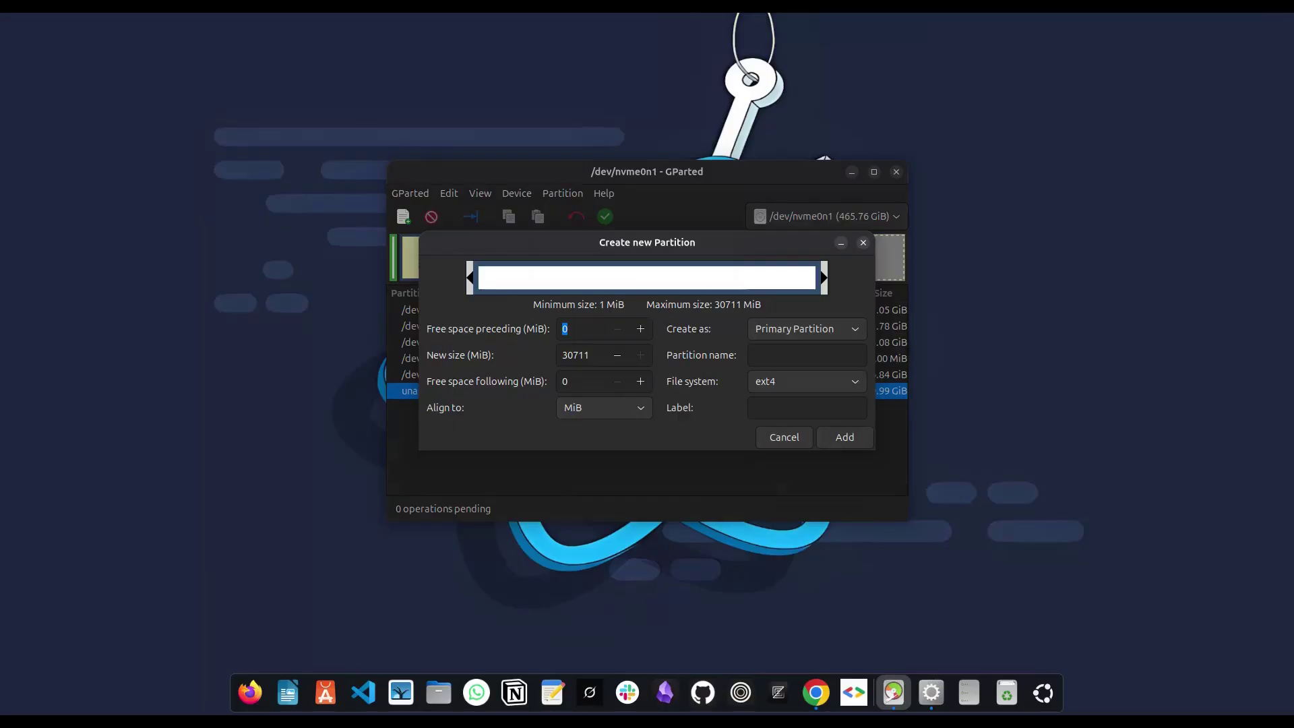
mouse_move(824, 277)
left_mouse_down()
mouse_move(600, 277)
mouse_move(824, 277)
left_mouse_up()
key("Return")
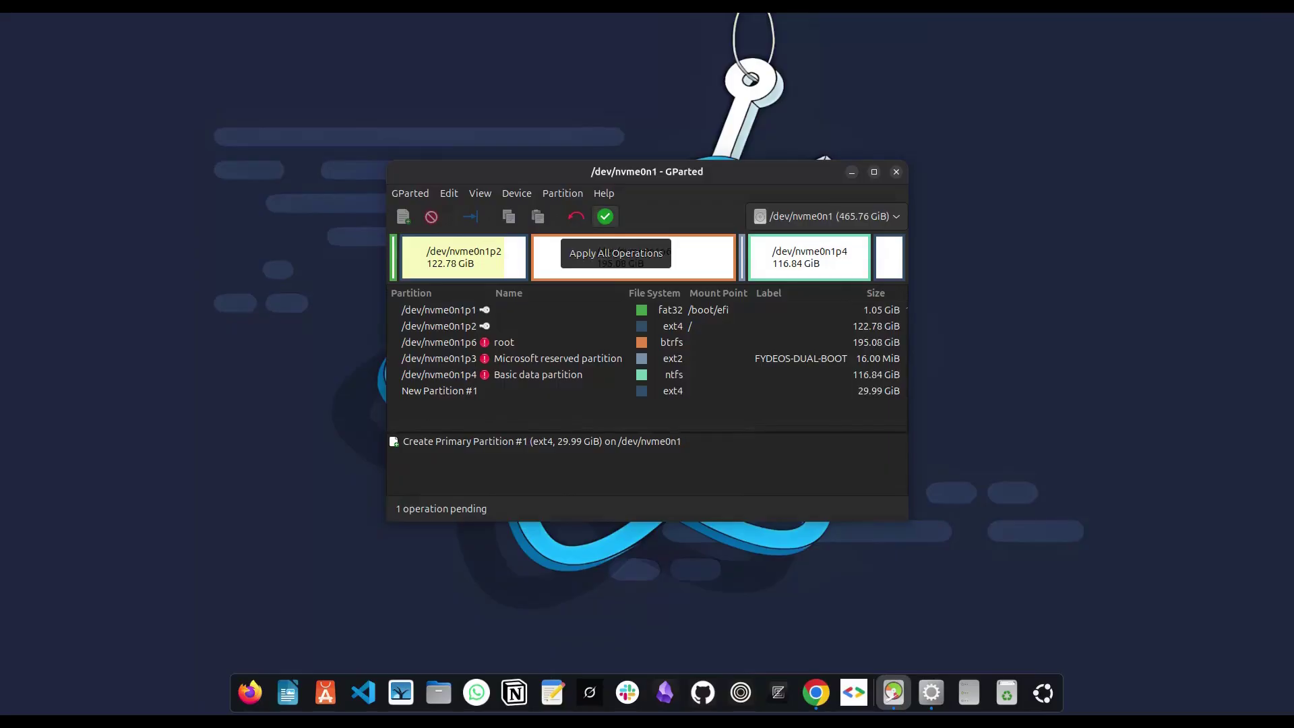
left_click(604, 217)
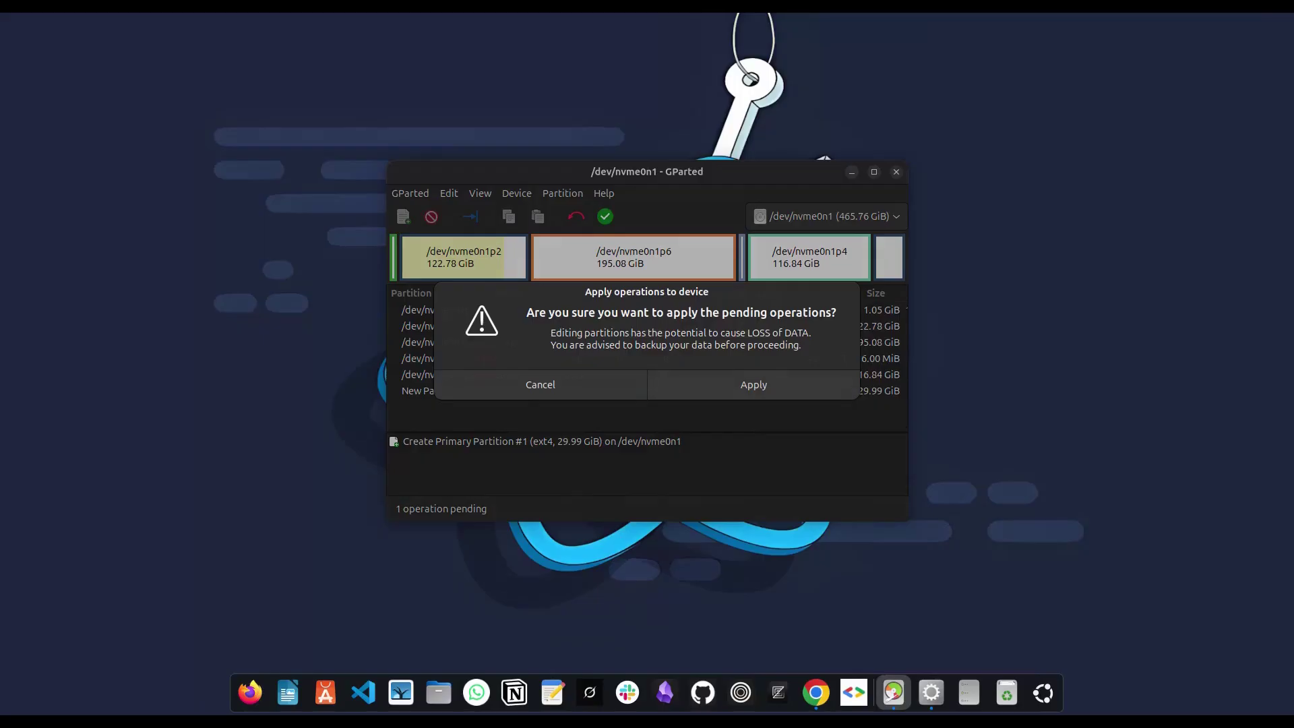
left_click(754, 385)
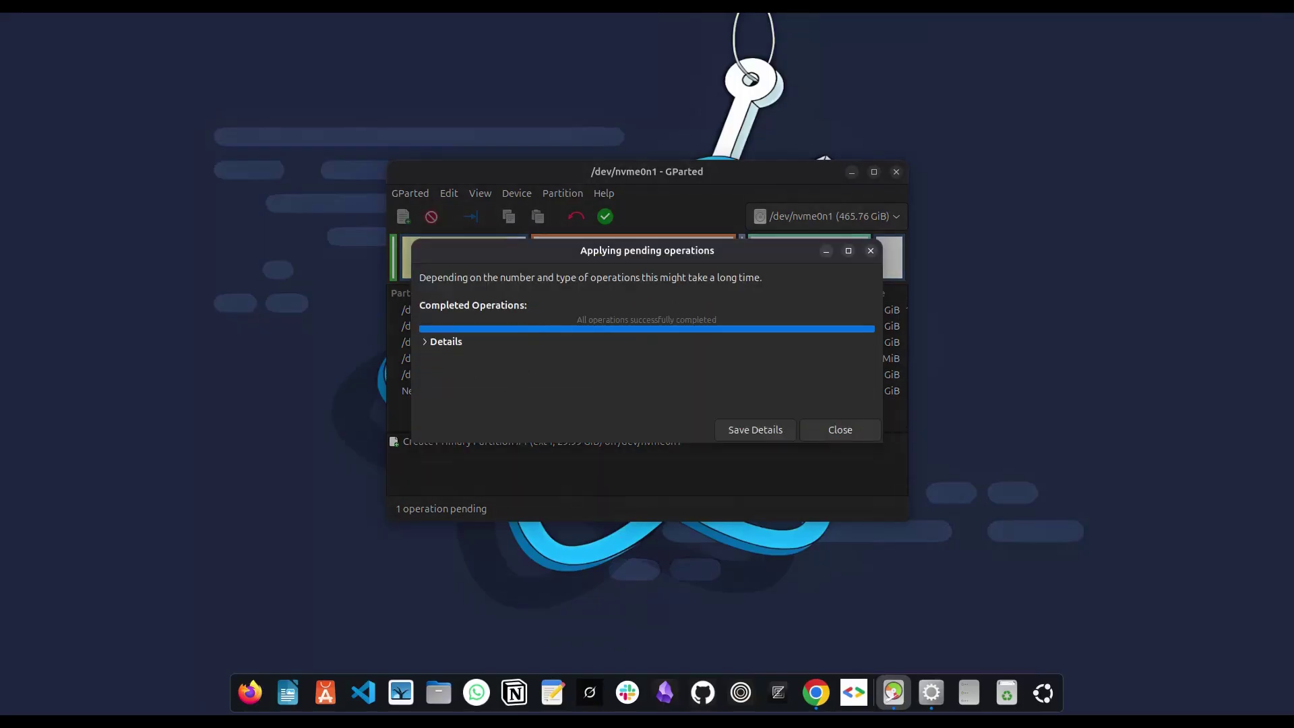
left_click(840, 430)
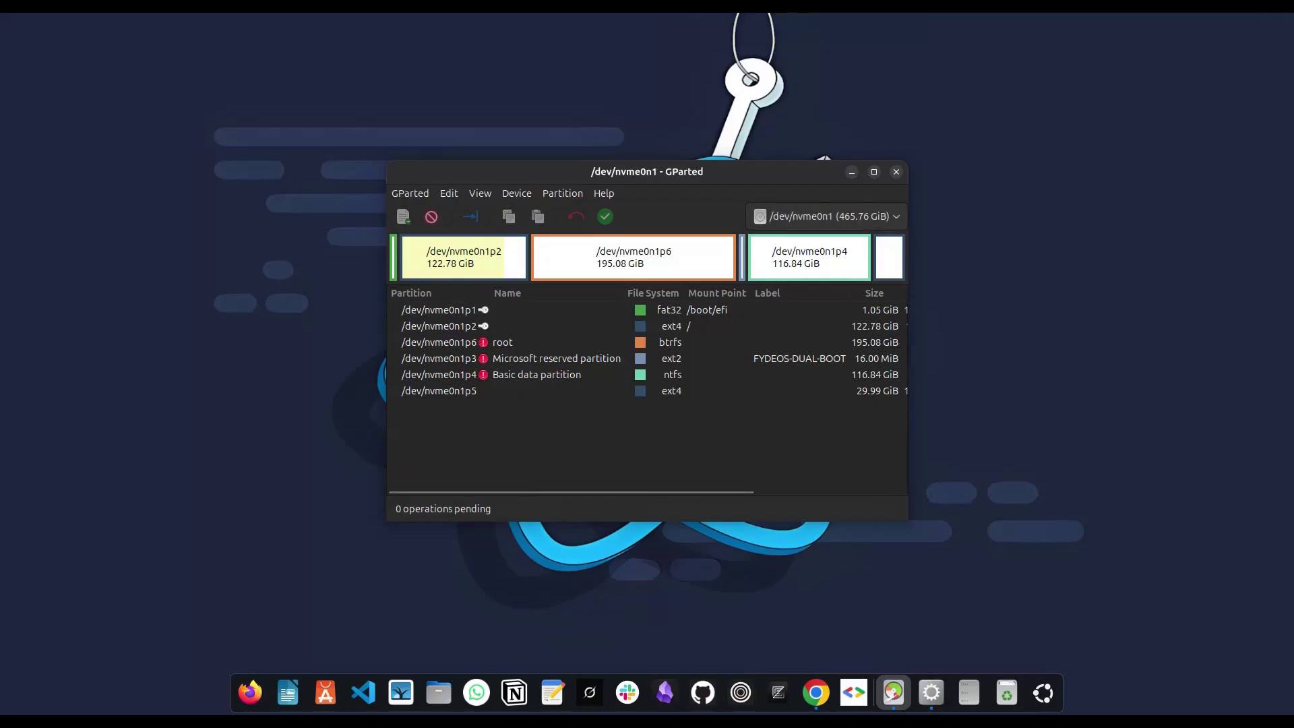
- Shrink the ext4 partition /dev/nvme0n1p5 to about 15540 MiB, leaving about 15171 MiB of free space following it
left_click(540, 391)
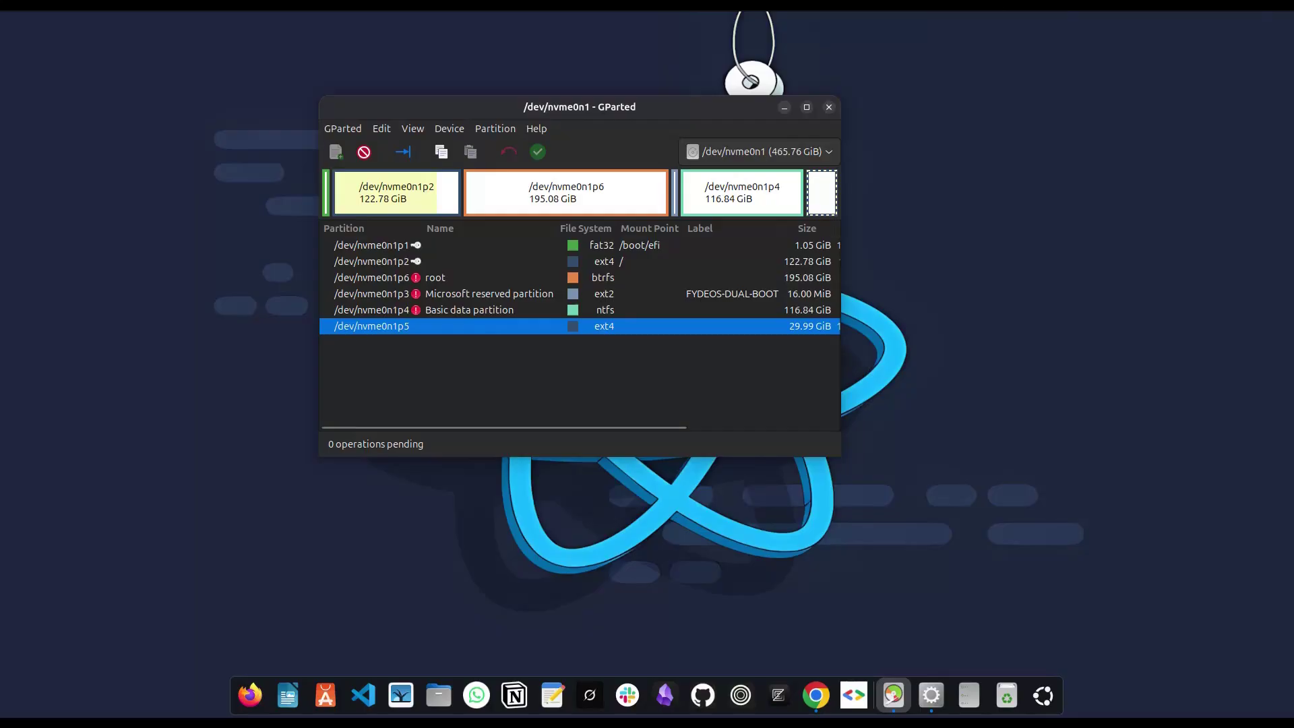
right_click(535, 326)
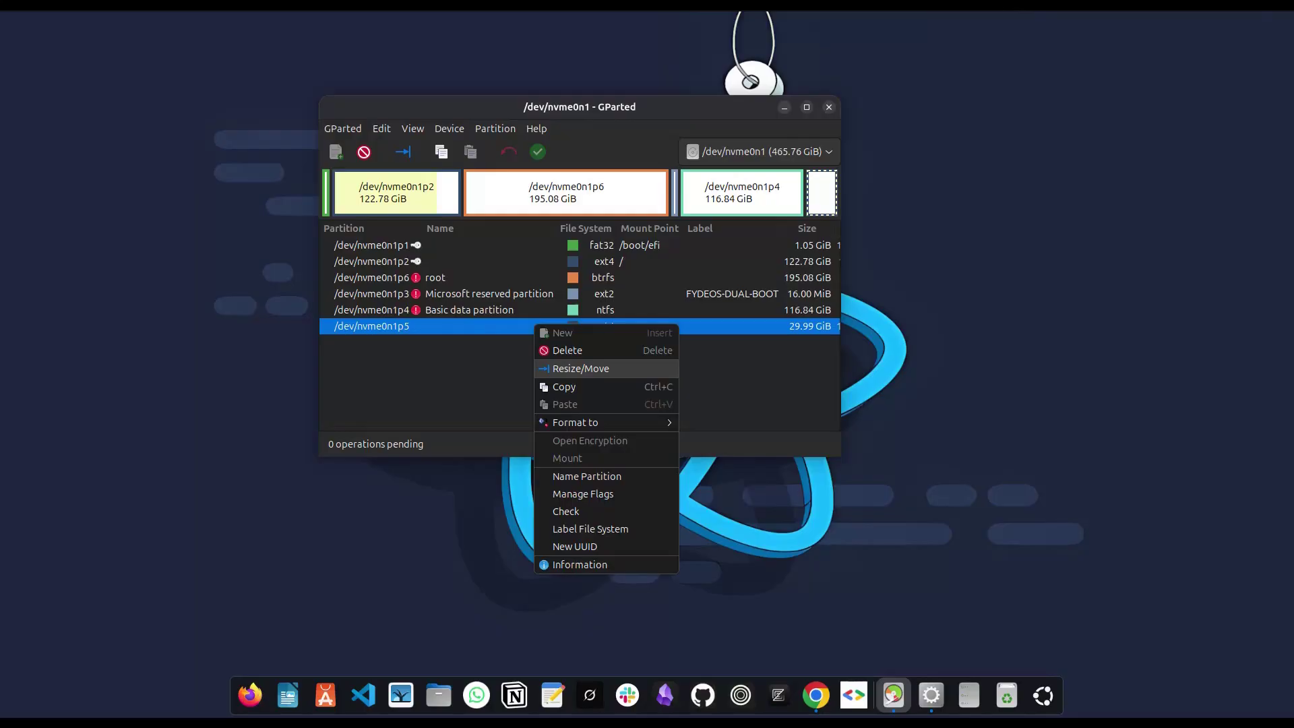
left_click(581, 368)
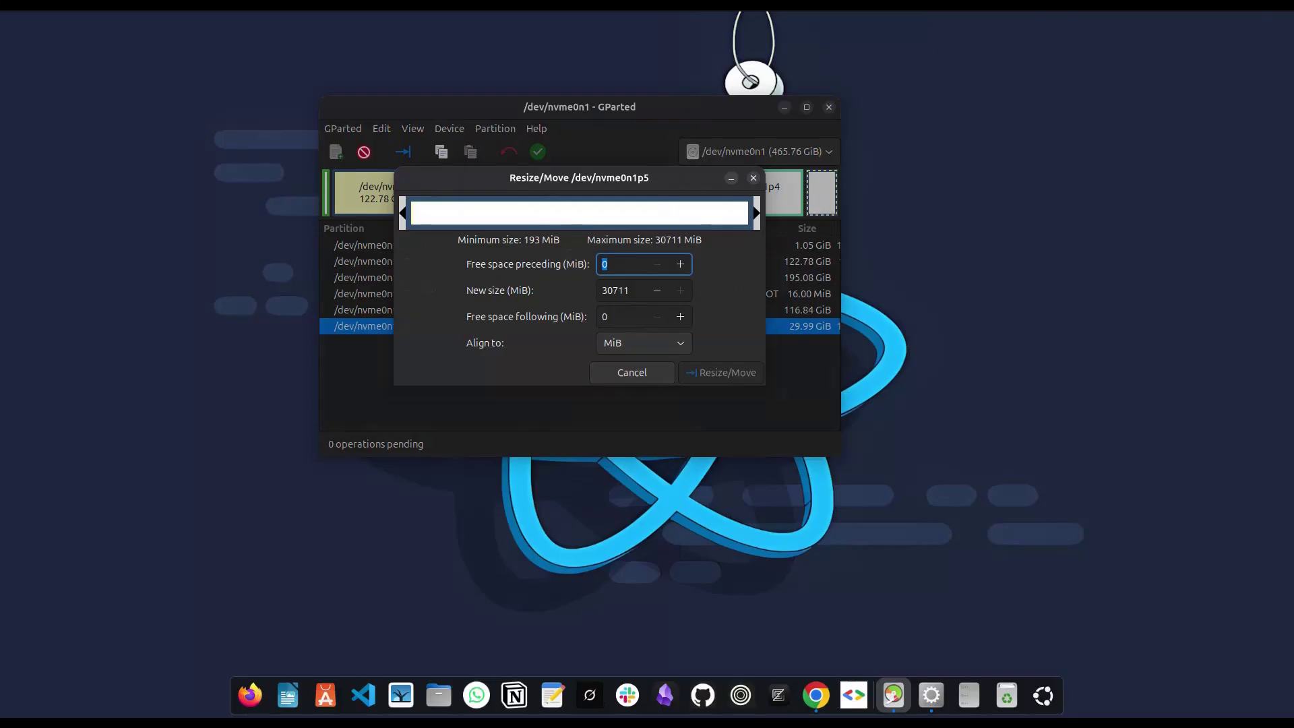
left_click_drag(757, 213, 645, 213)
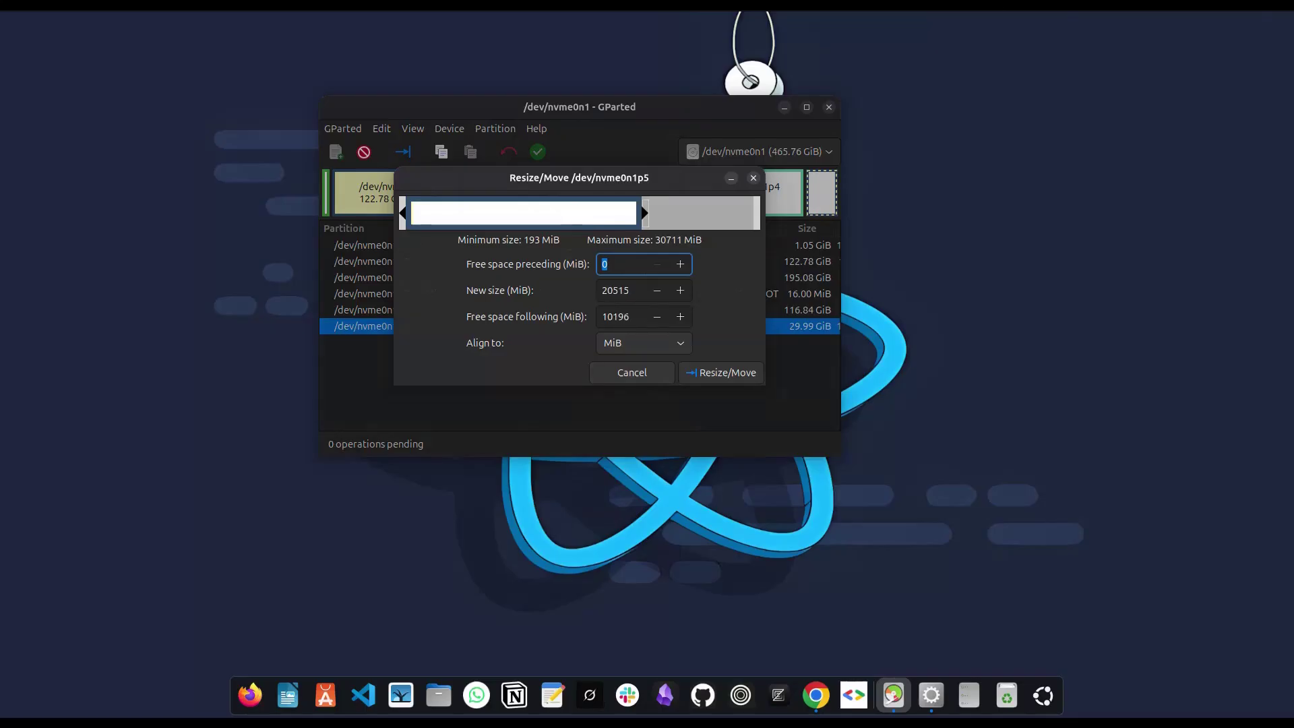
left_click_drag(645, 213, 597, 213)
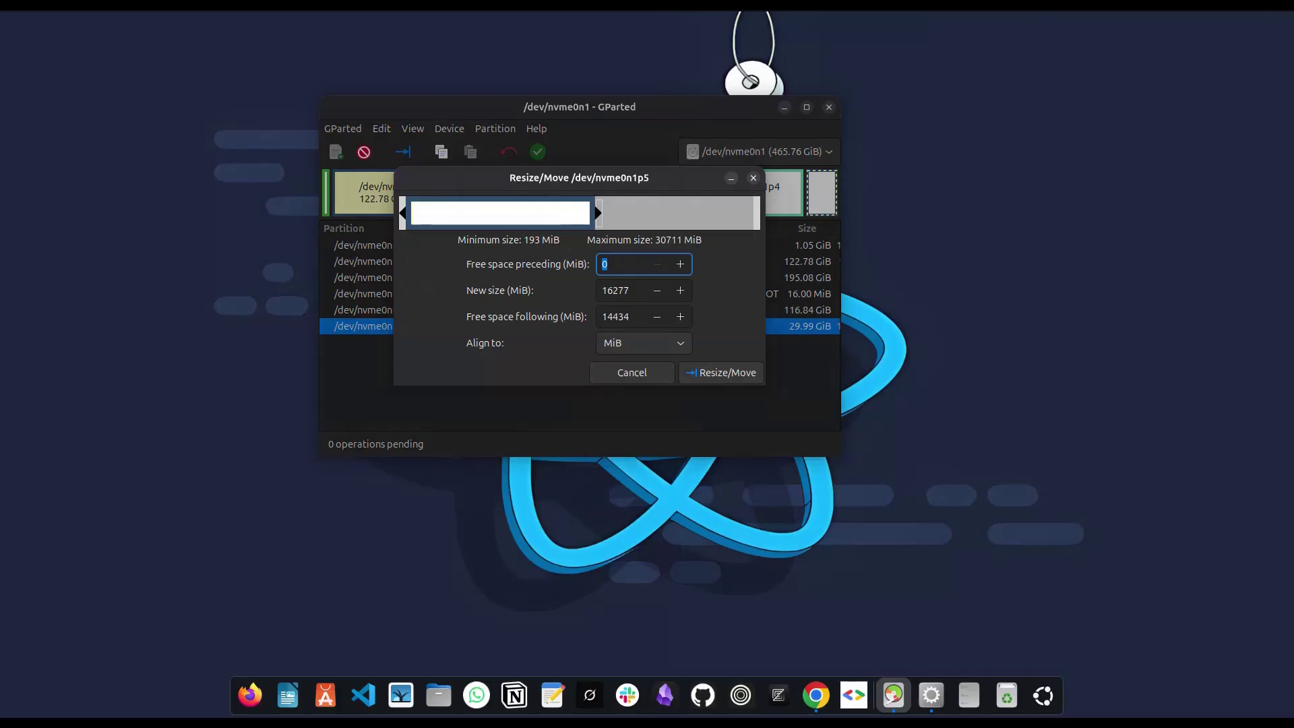
left_click_drag(598, 213, 590, 213)
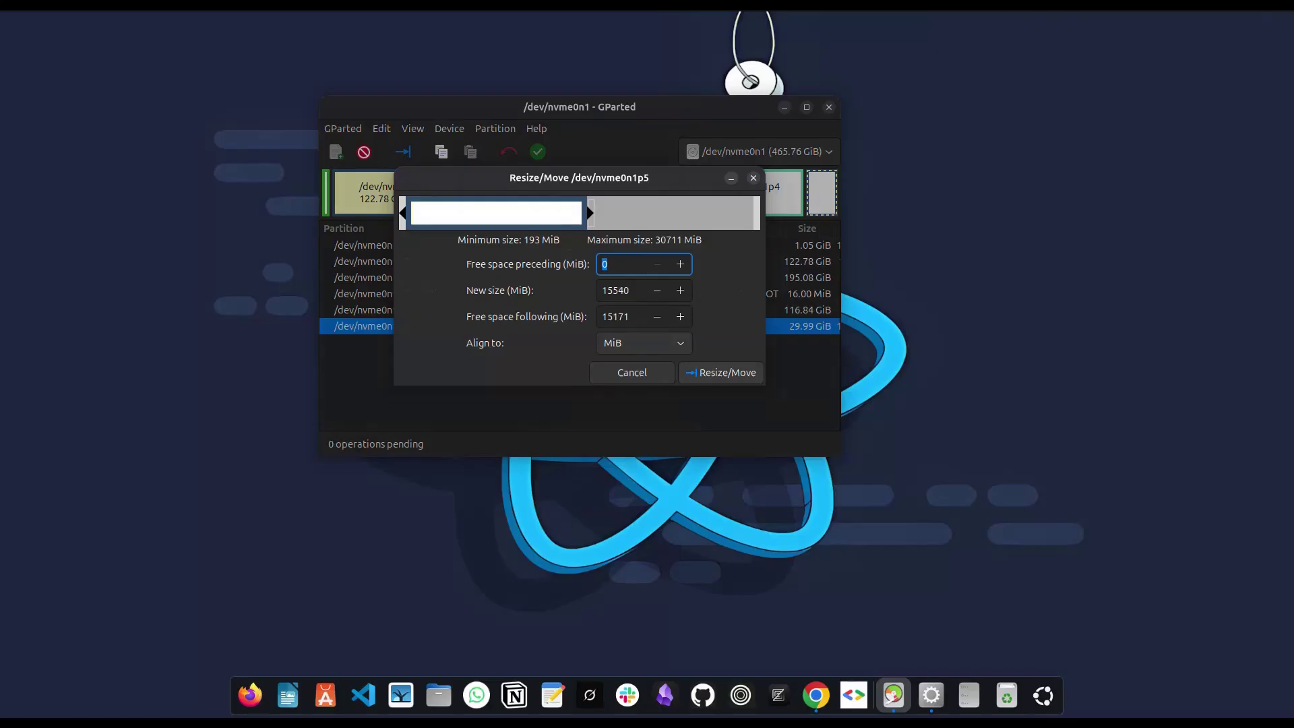
key("Return")
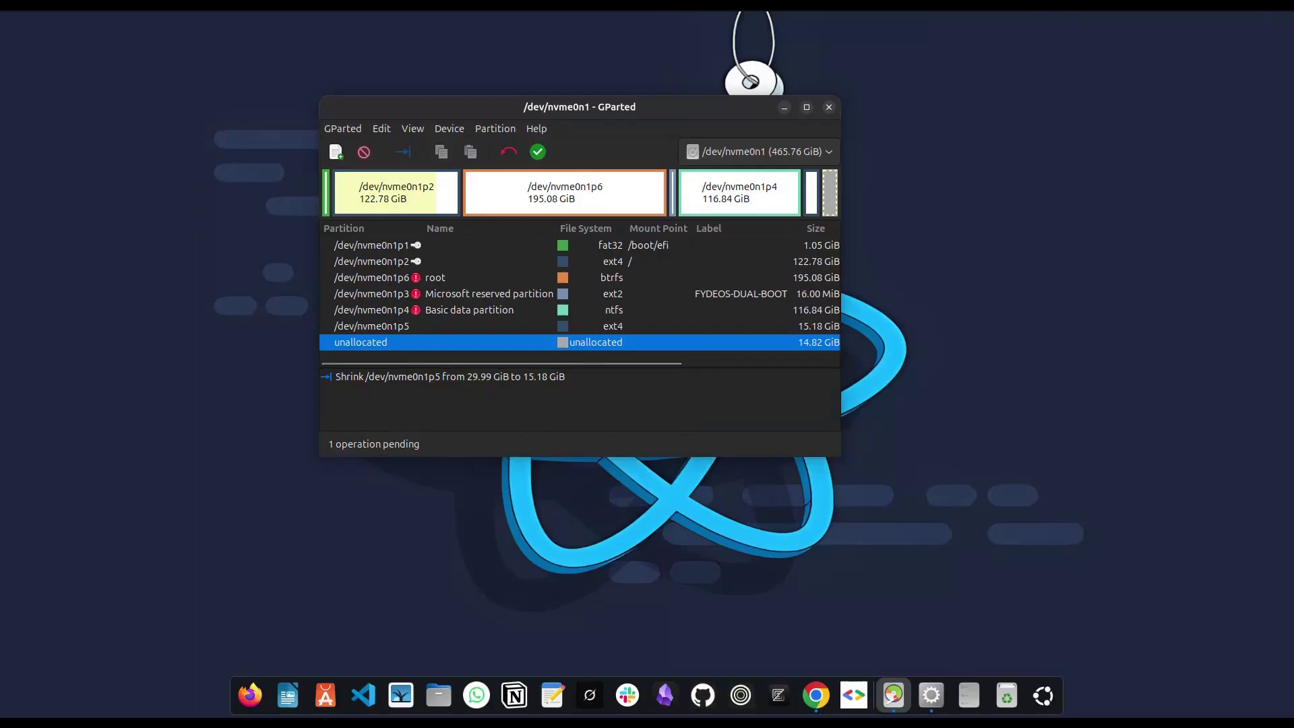
- Apply the pending shrink operation on /dev/nvme0n1p5
right_click(570, 341)
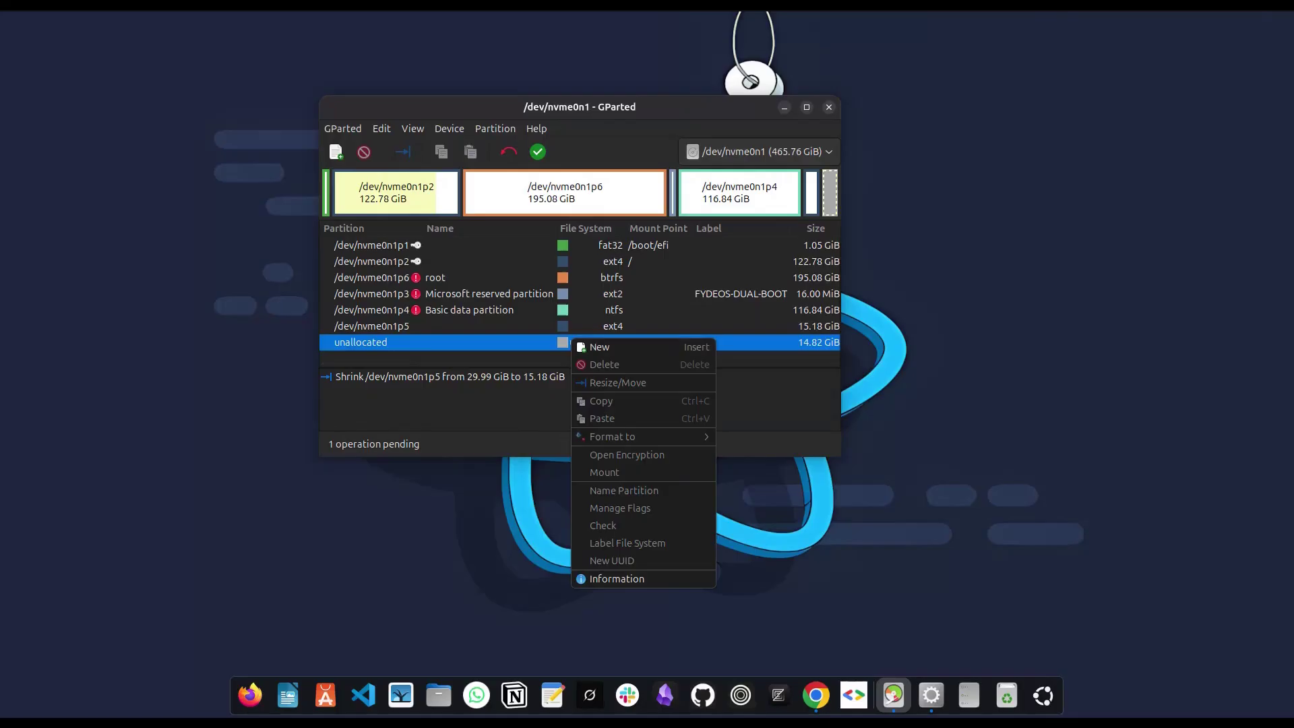
left_click(537, 151)
left_click(537, 152)
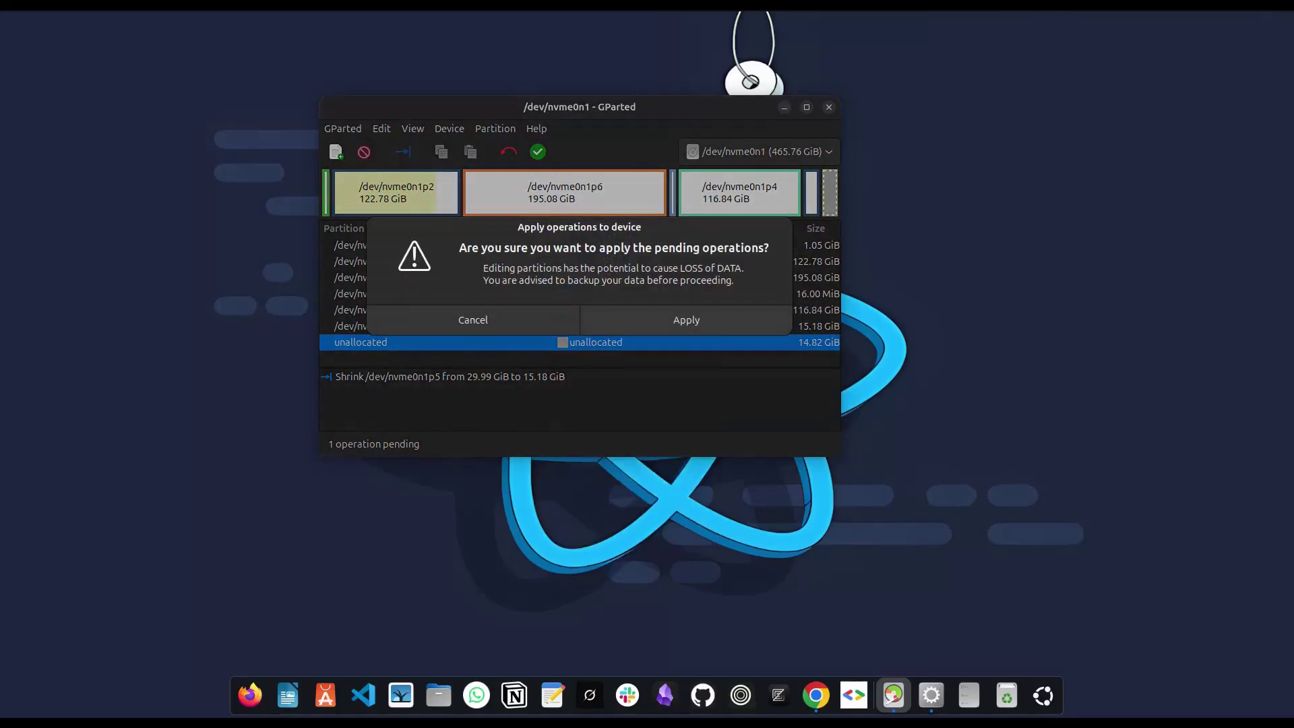